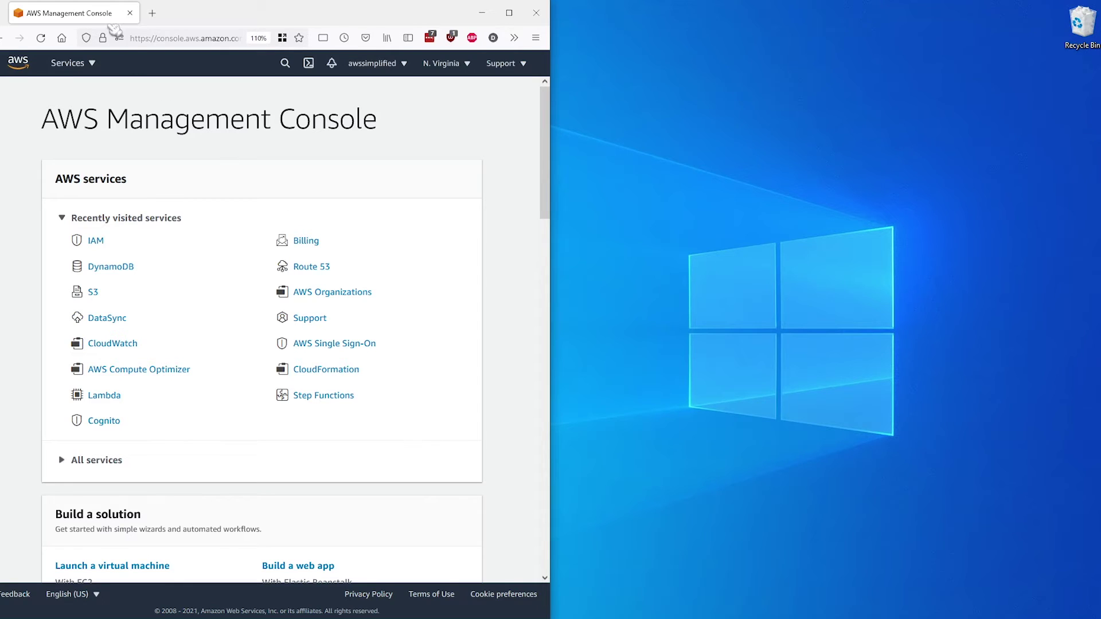
Reopen the AWS Management Console tab as a new tab in the Personal container.
right_click(124, 26)
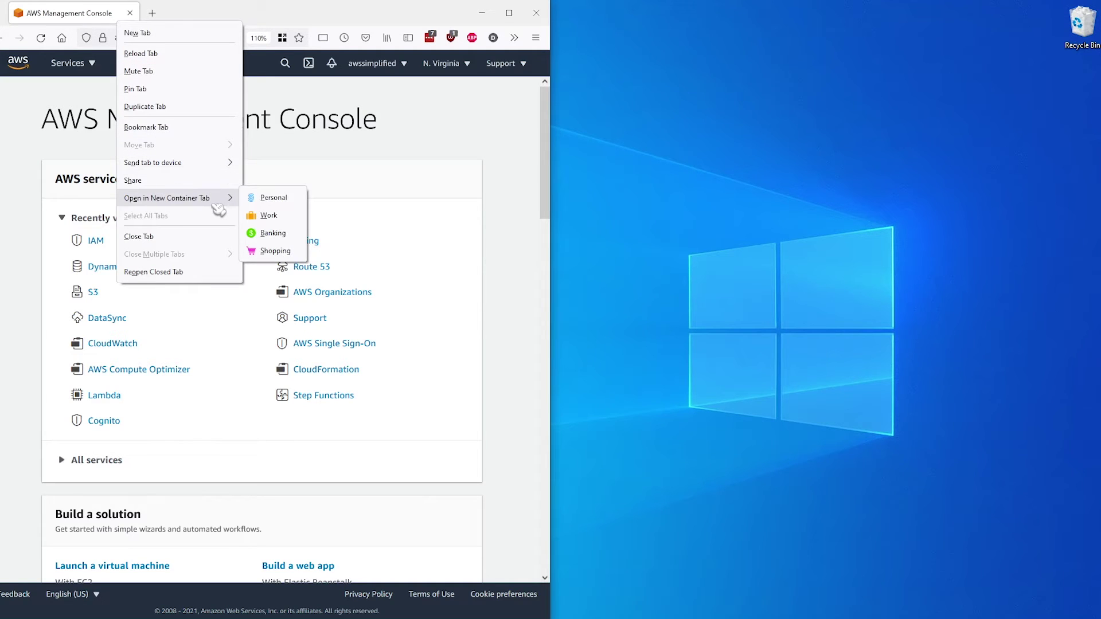
mouse_move(127, 190)
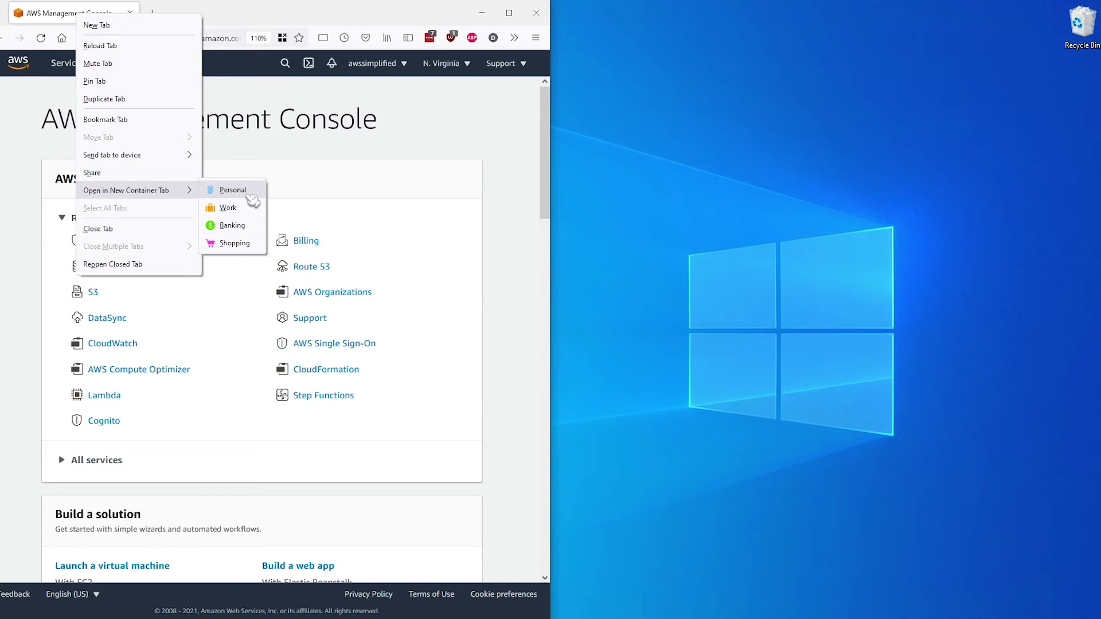
click(244, 200)
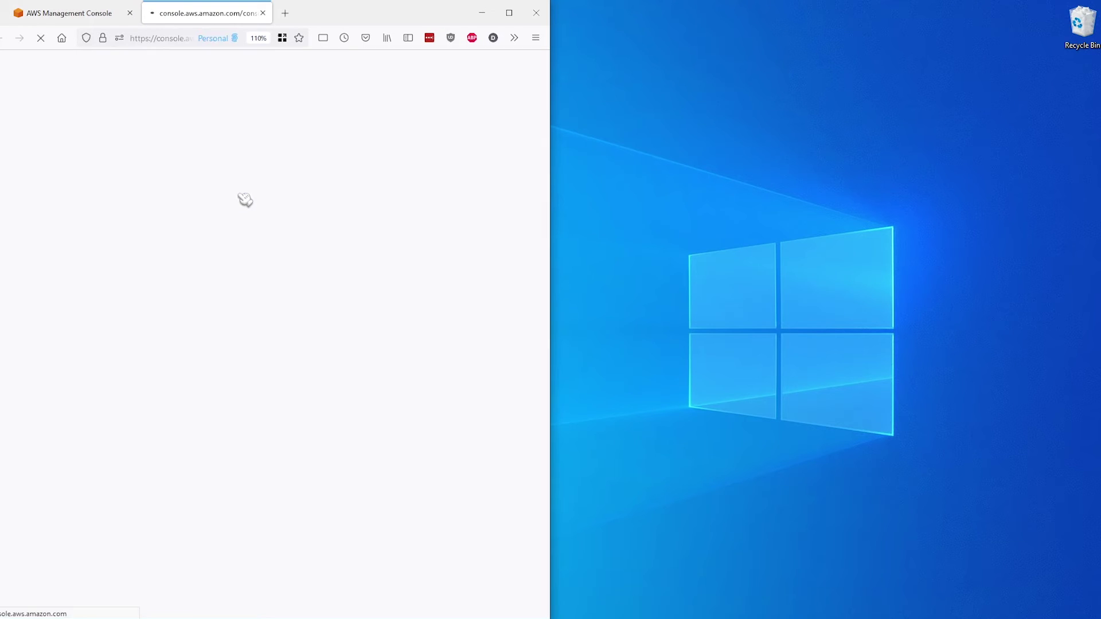
Detach the Personal tab into a right-hand window and load the account sign-in link with IAM credentials.
mouse_move(231, 13)
mouse_down()
mouse_move(636, 43)
mouse_move(623, 48)
mouse_up()
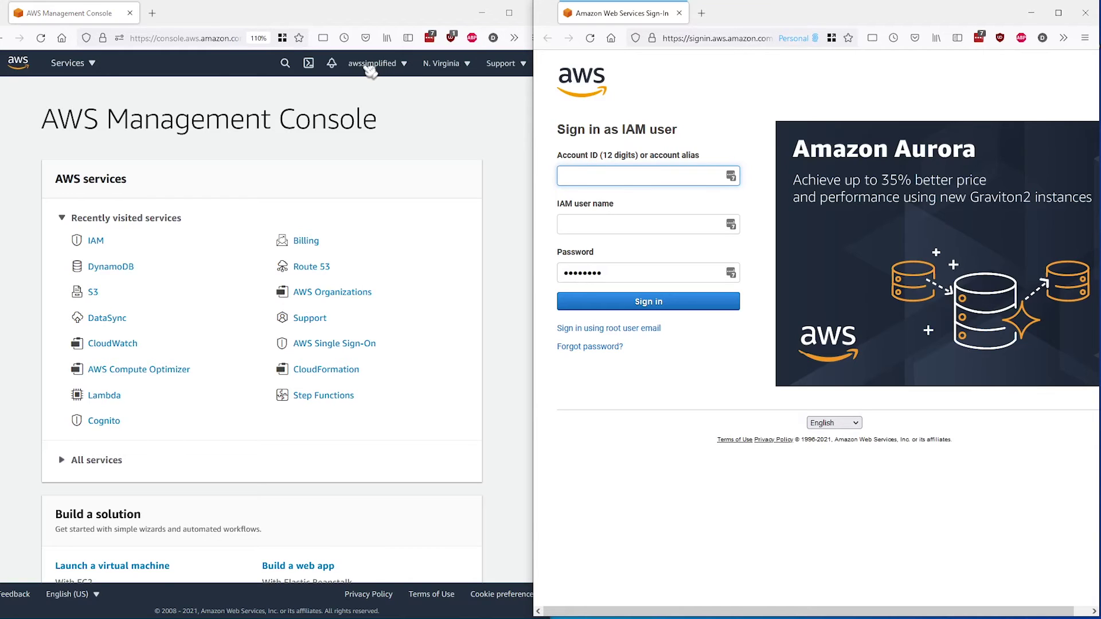
click(375, 69)
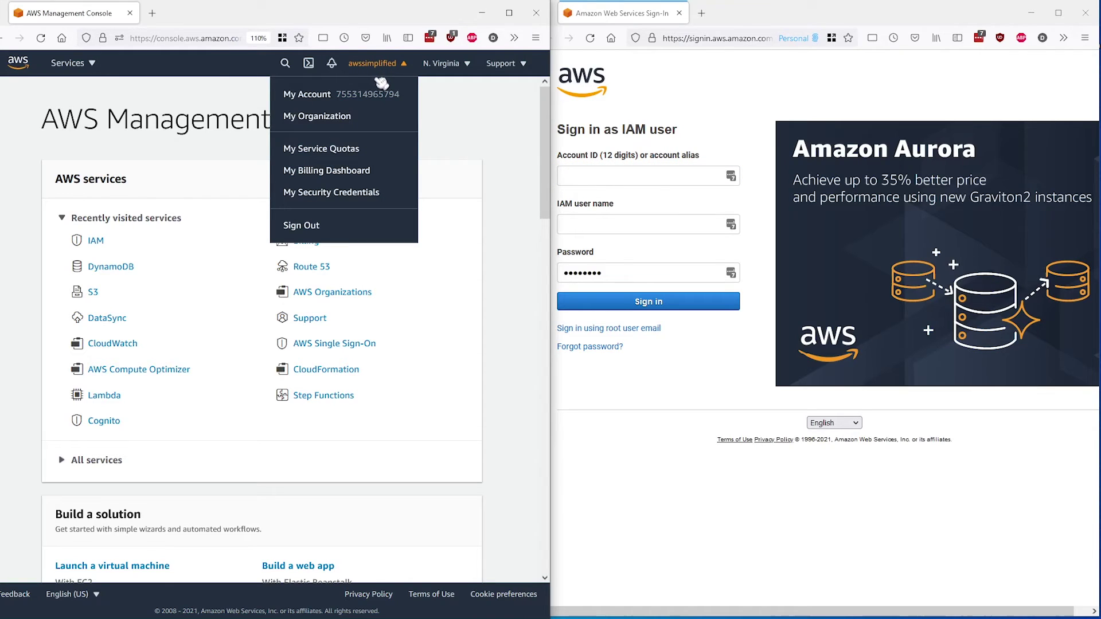
click(688, 39)
right_click(688, 43)
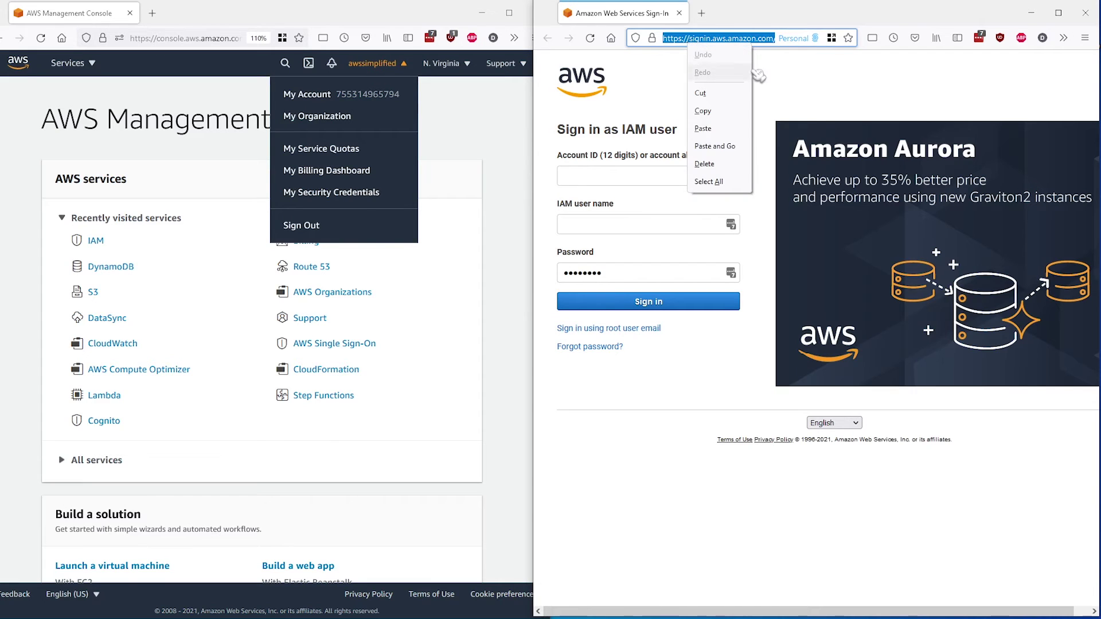
click(743, 130)
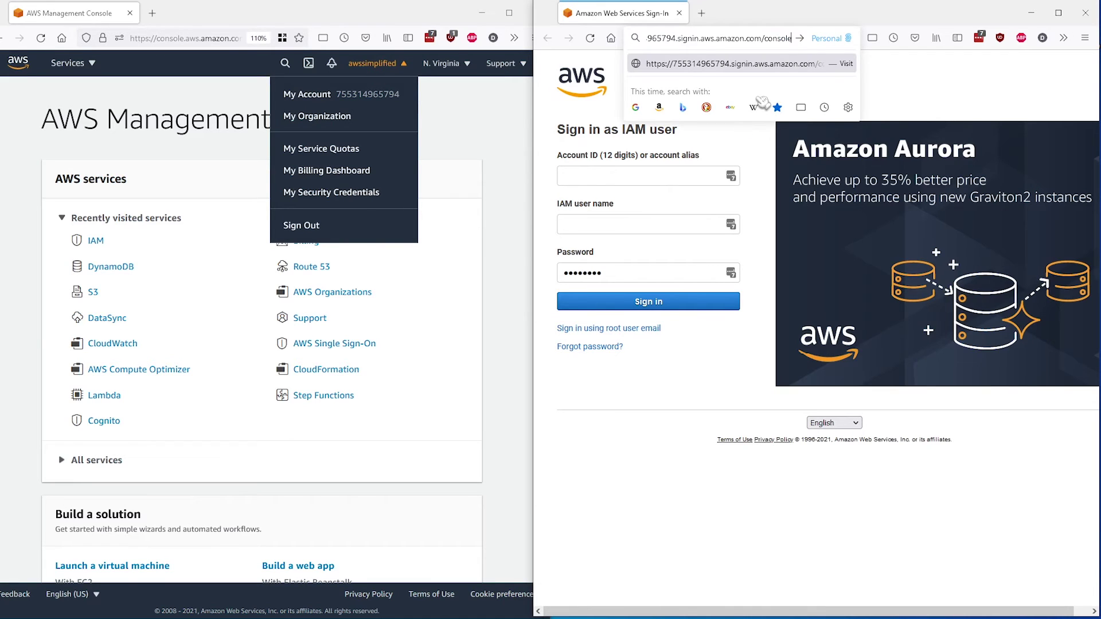
key(Return)
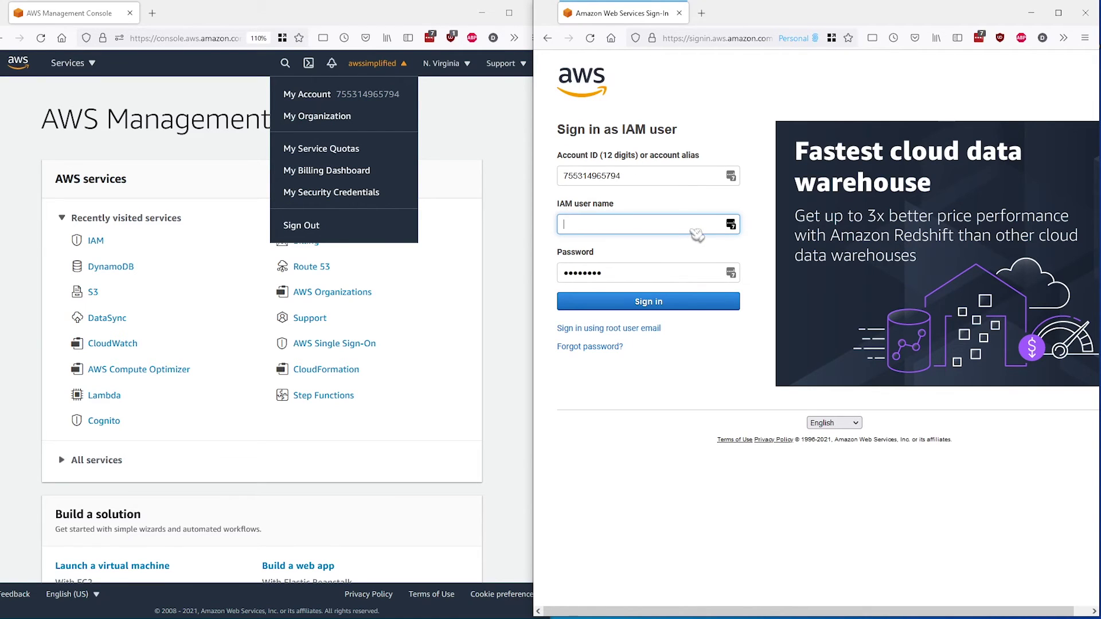
text(awssimpl)
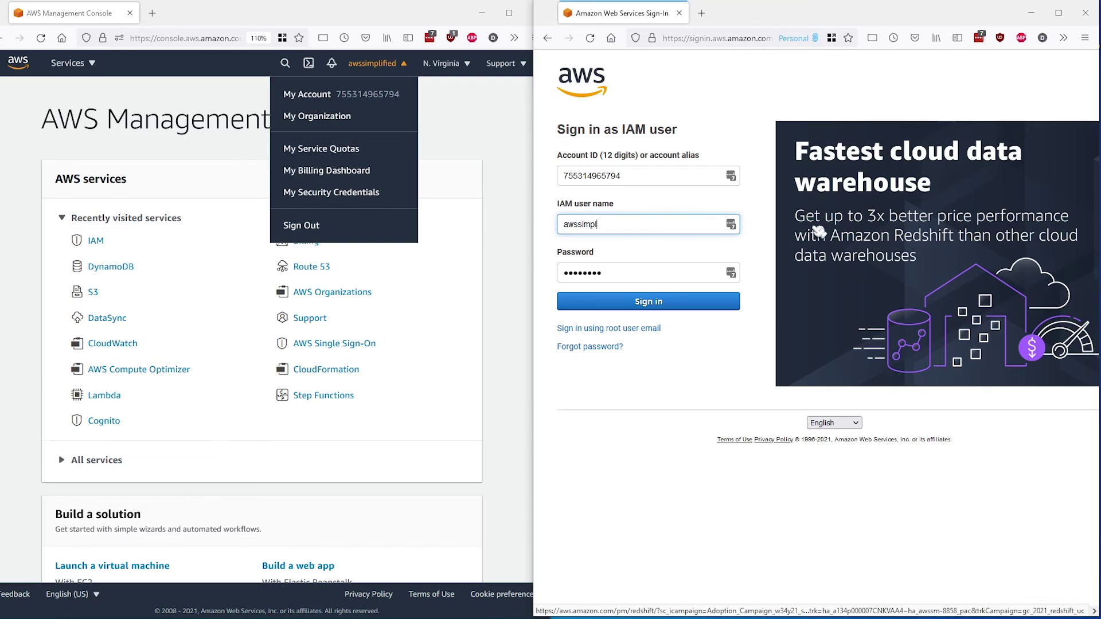
text(ified_user)
key(Tab)
text(••)
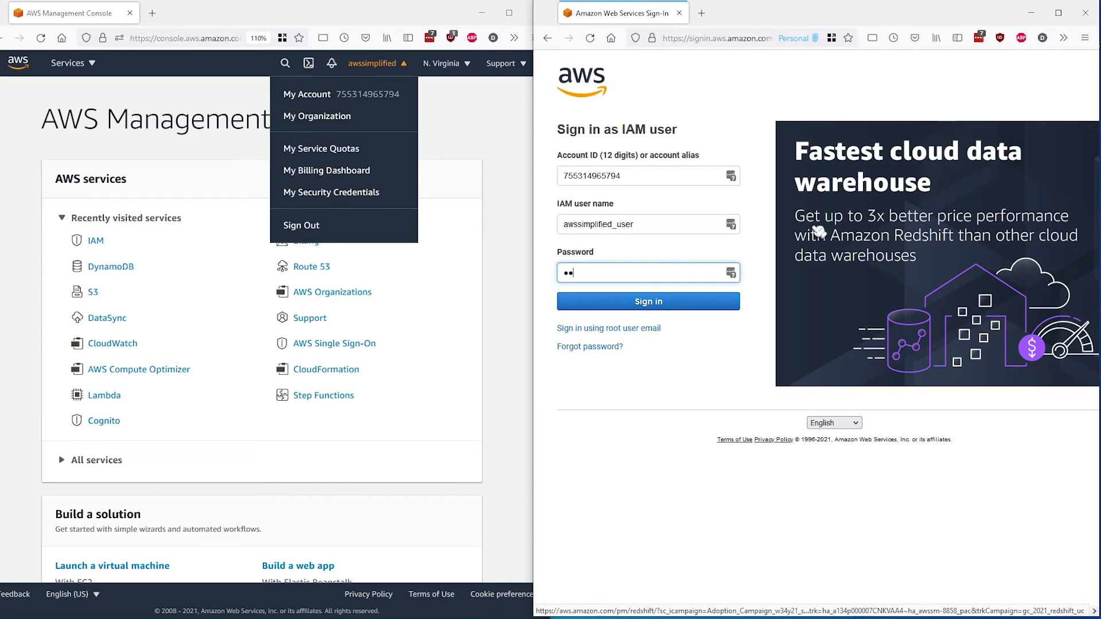
text(•••••••)
Submit the IAM sign-in and confirm the user name in the right window's account menu.
click(696, 307)
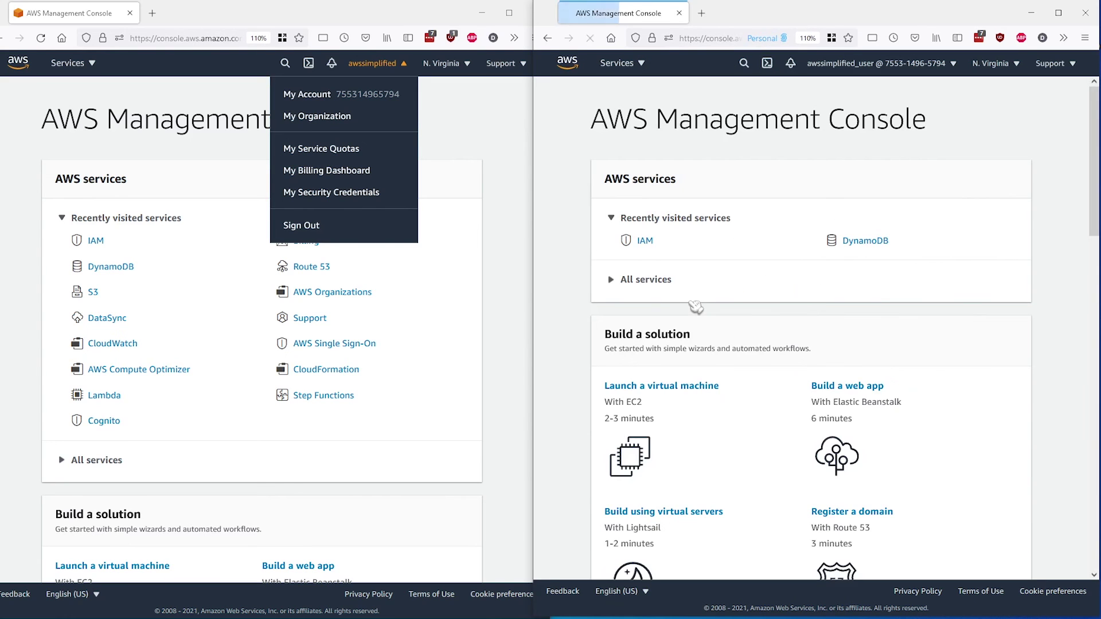
click(512, 283)
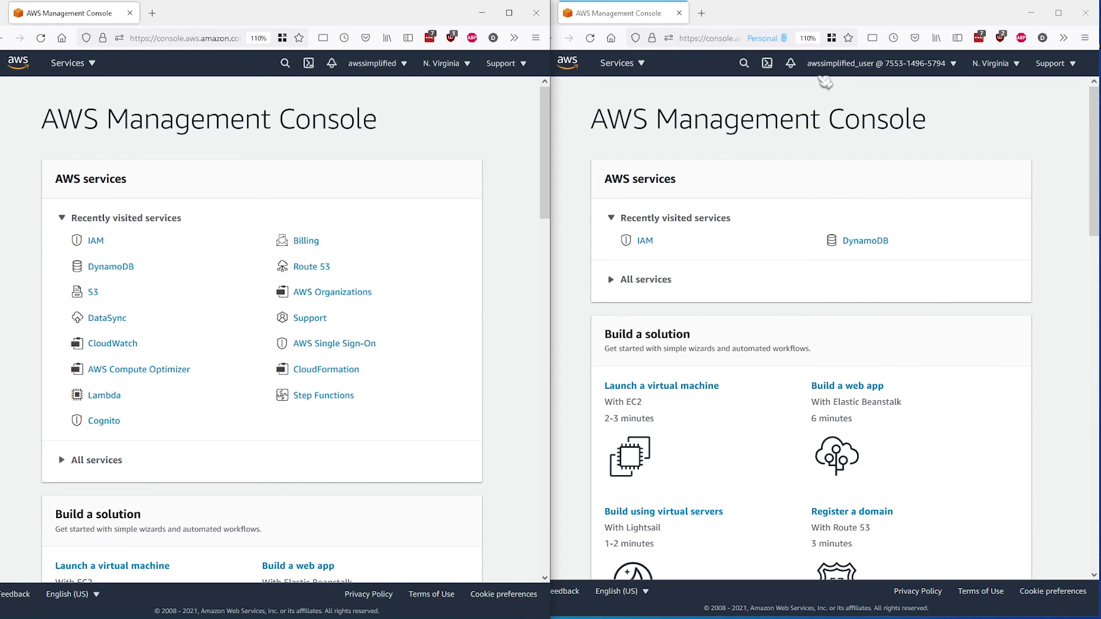
click(833, 66)
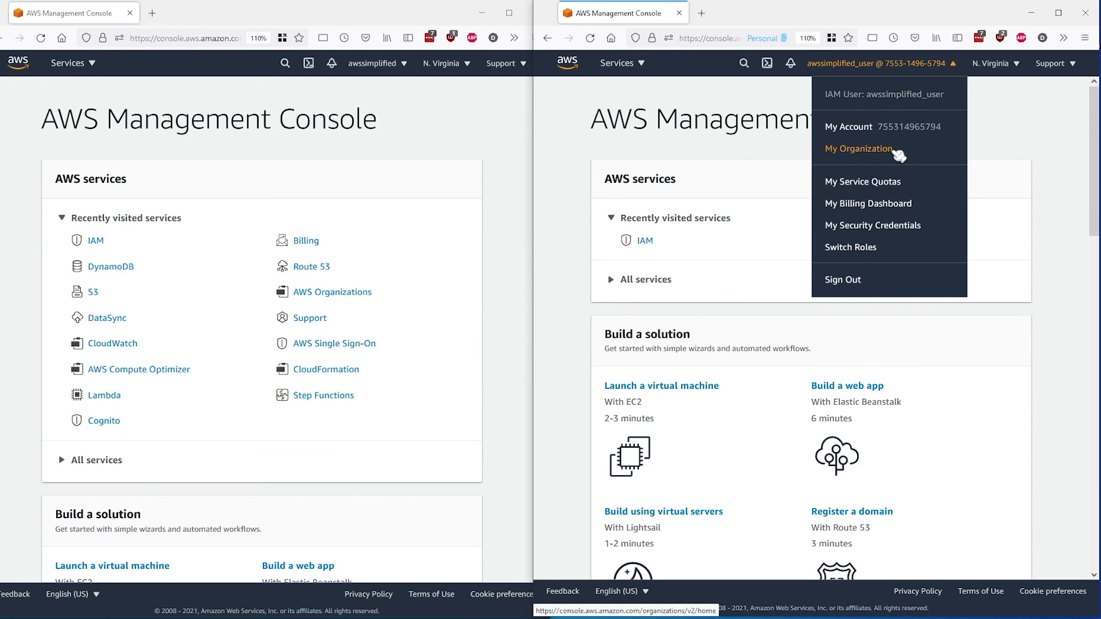
drag(823, 95, 938, 98)
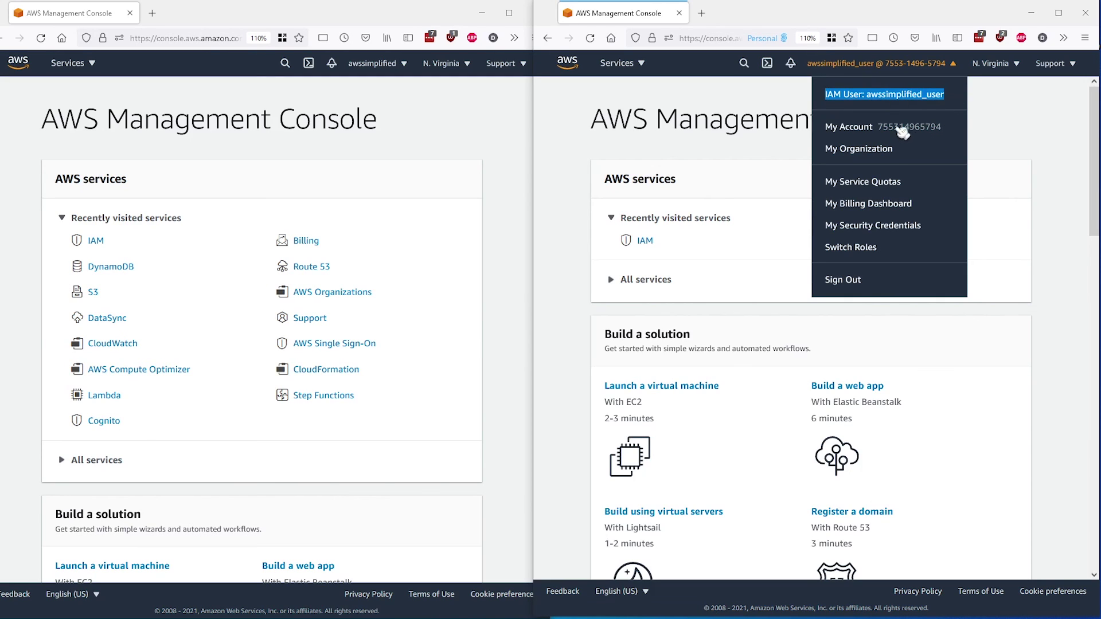
click(771, 157)
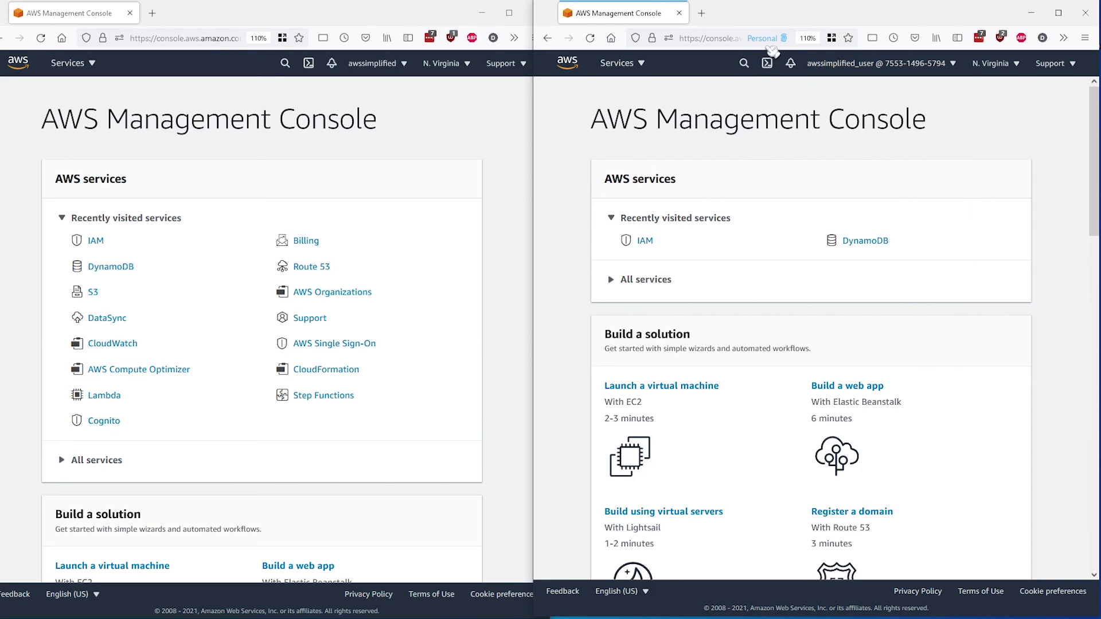